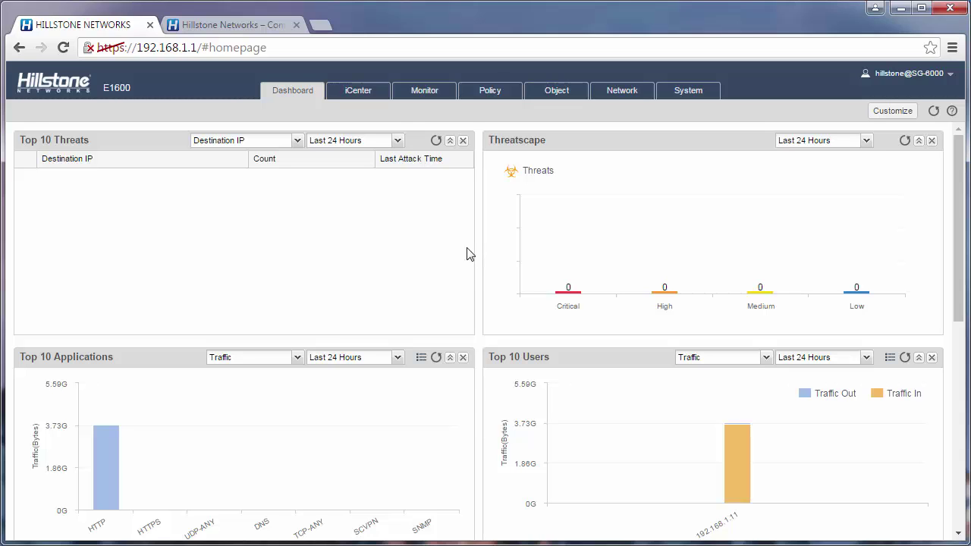
# Confirm the hillstonenet.com website loads in the browser, then go back to the firewall dashboard
pyautogui.click(233, 28)
pyautogui.click(206, 54)
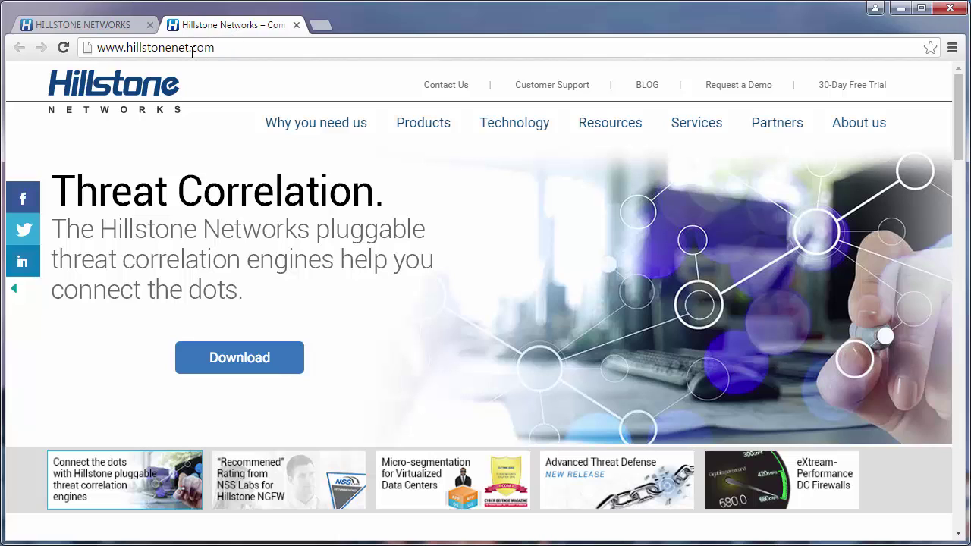
pyautogui.click(98, 25)
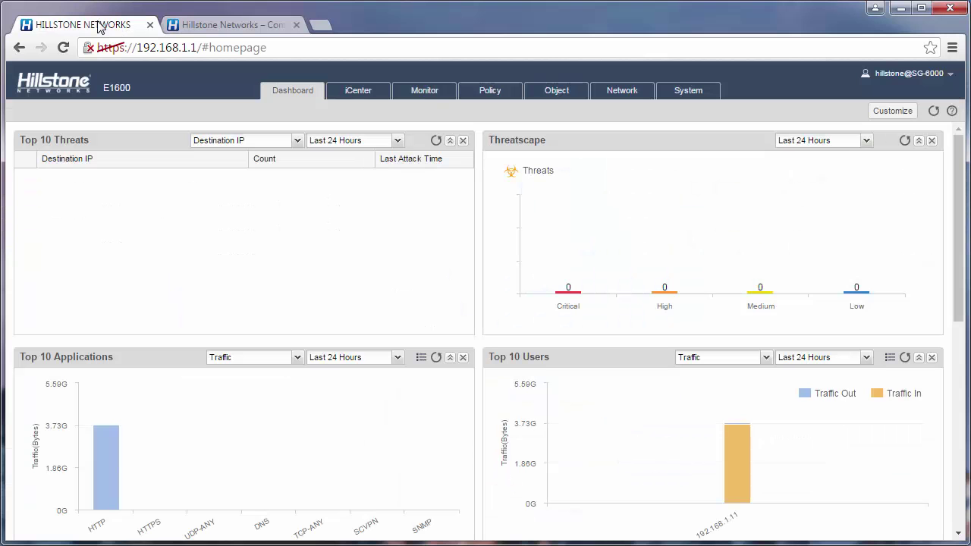
# Review the installed URL licence under System > License, then show the Object > URL Filter list
pyautogui.click(683, 95)
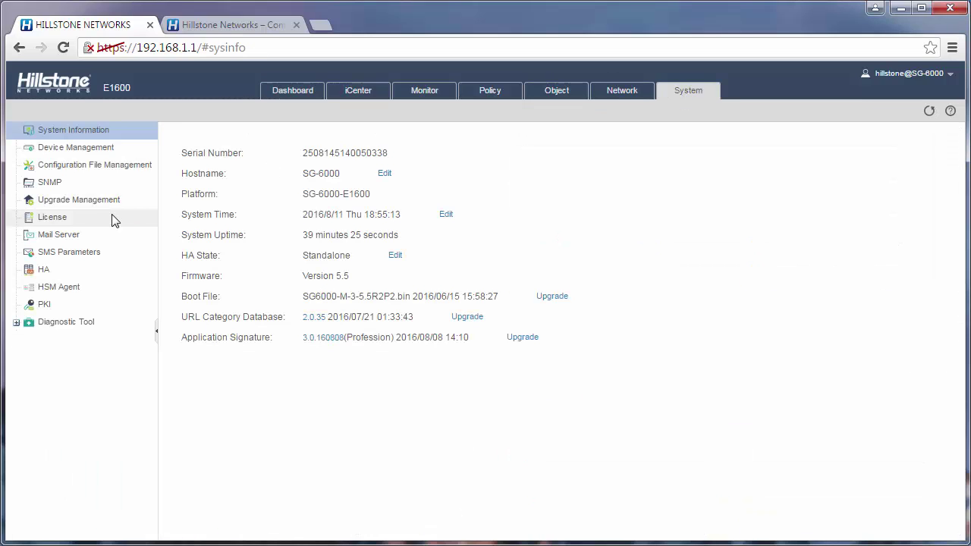
pyautogui.click(112, 218)
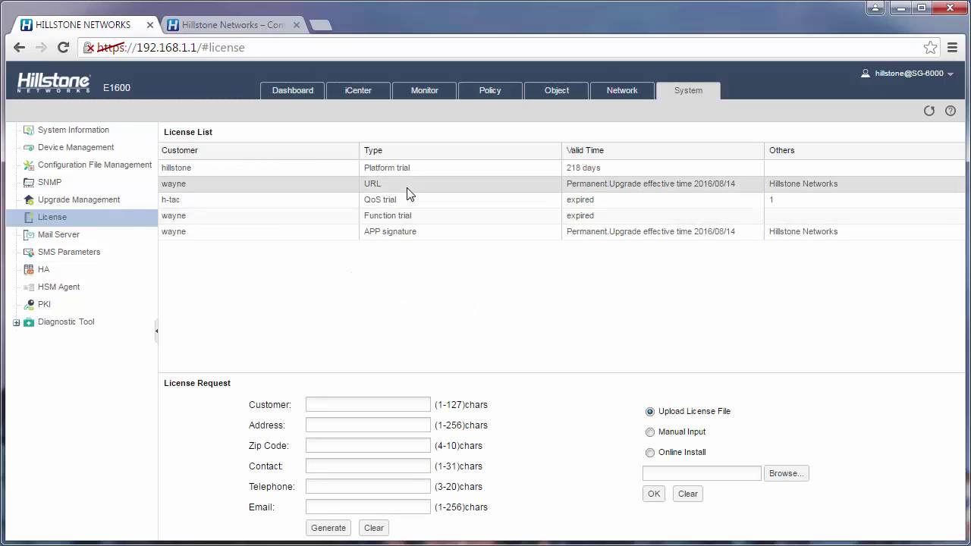
pyautogui.click(557, 96)
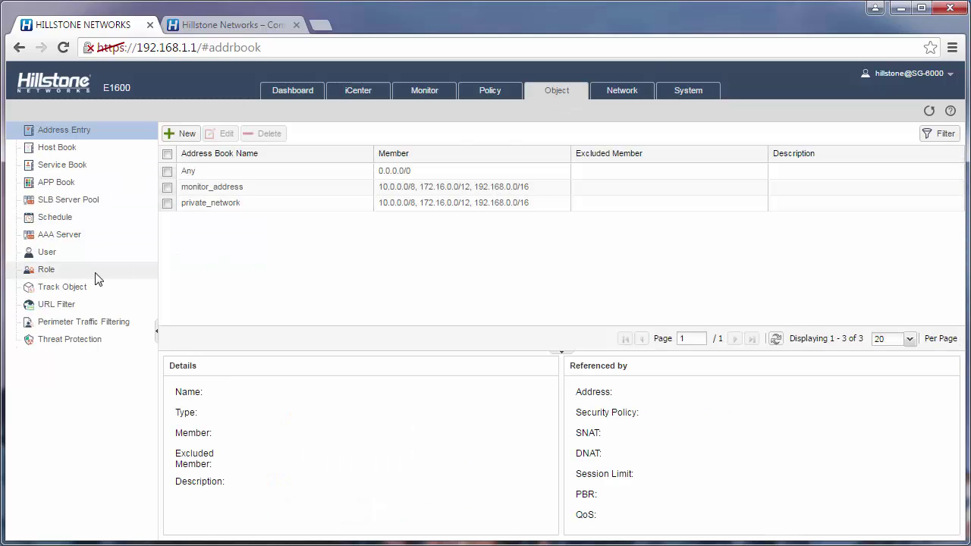
pyautogui.click(92, 307)
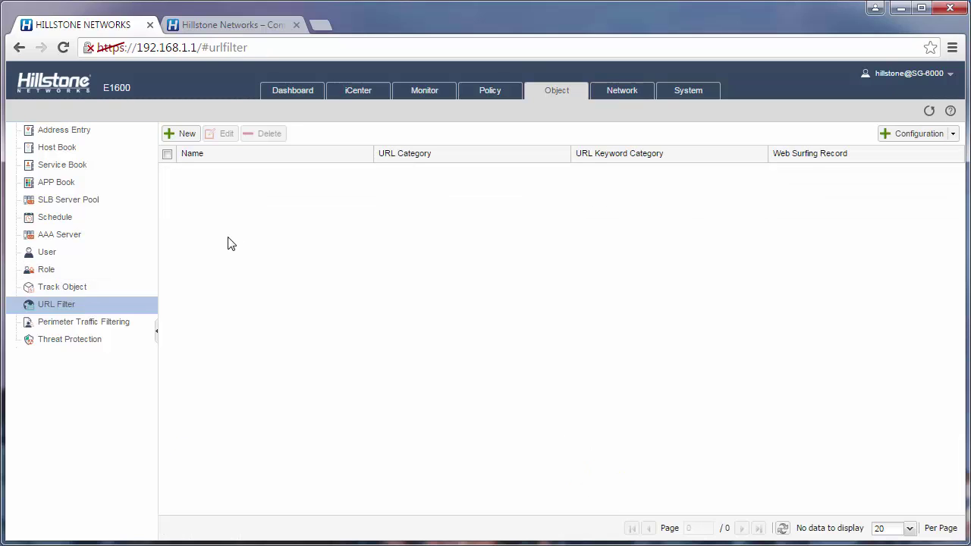
# Create a new URL filter rule named 'test' with URL Category as its control type
pyautogui.click(187, 135)
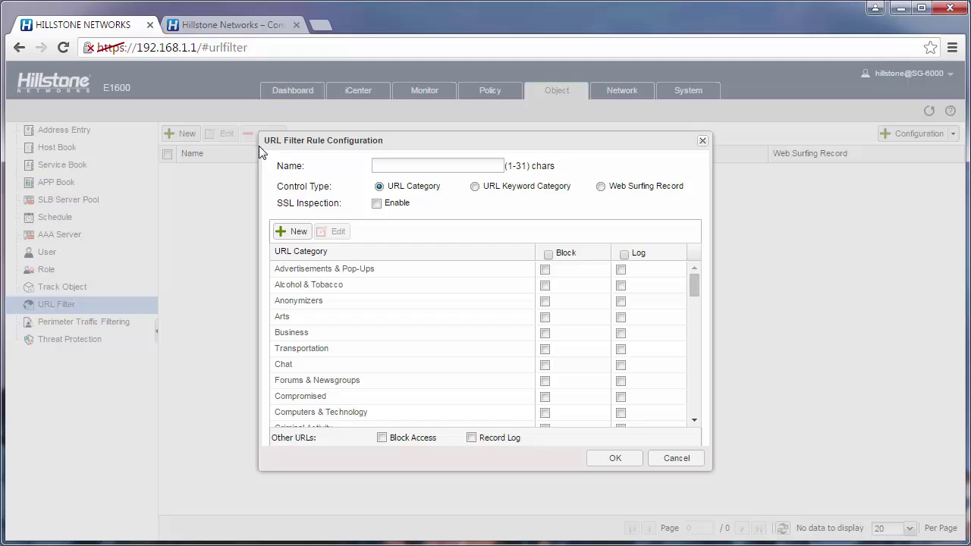
pyautogui.click(421, 167)
pyautogui.write('test')
pyautogui.click(600, 186)
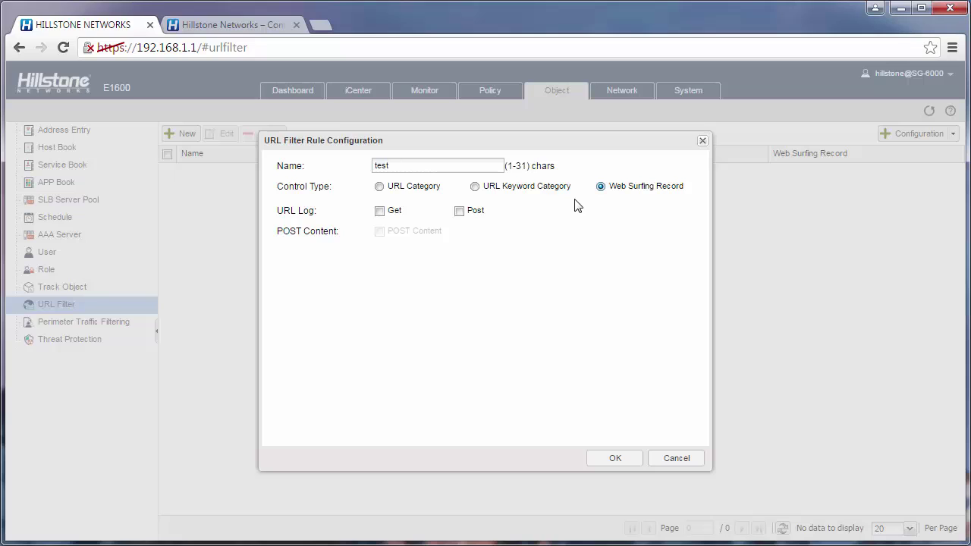
pyautogui.click(405, 189)
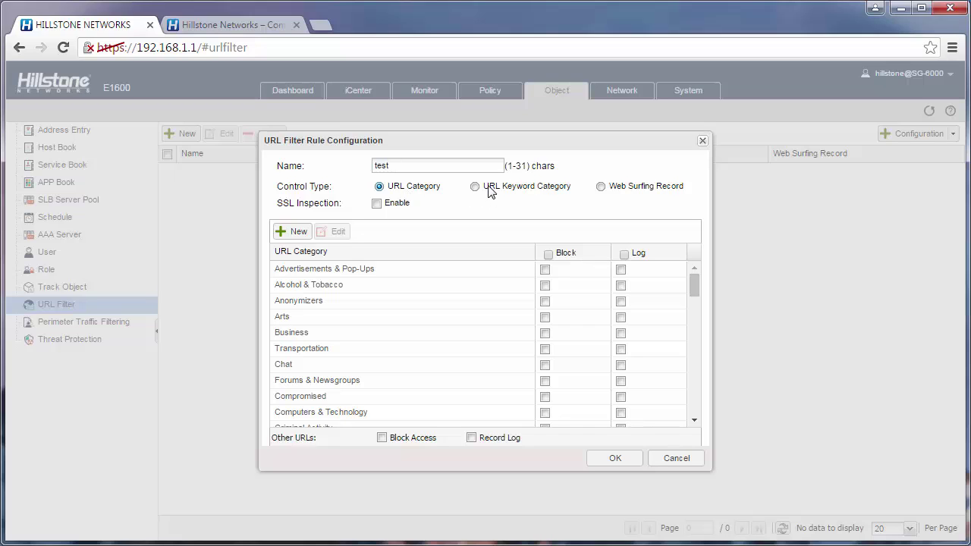
pyautogui.click(490, 187)
pyautogui.click(410, 190)
# Tick the Block checkbox for Search Engines & Portals in the rule's URL Category table
pyautogui.moveTo(694, 292)
pyautogui.mouseDown()
pyautogui.moveTo(691, 413)
pyautogui.moveTo(698, 279)
pyautogui.mouseUp()
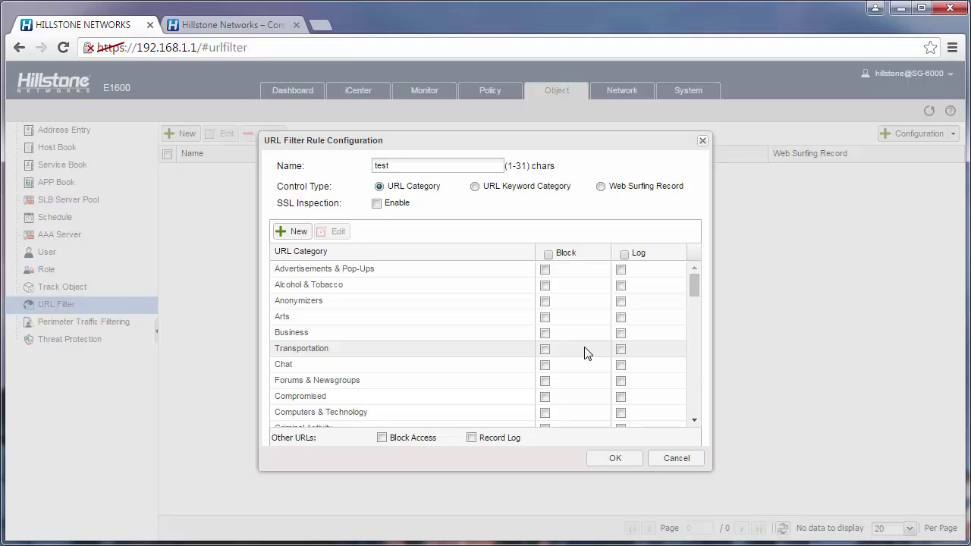
pyautogui.scroll(-7, 585, 353)
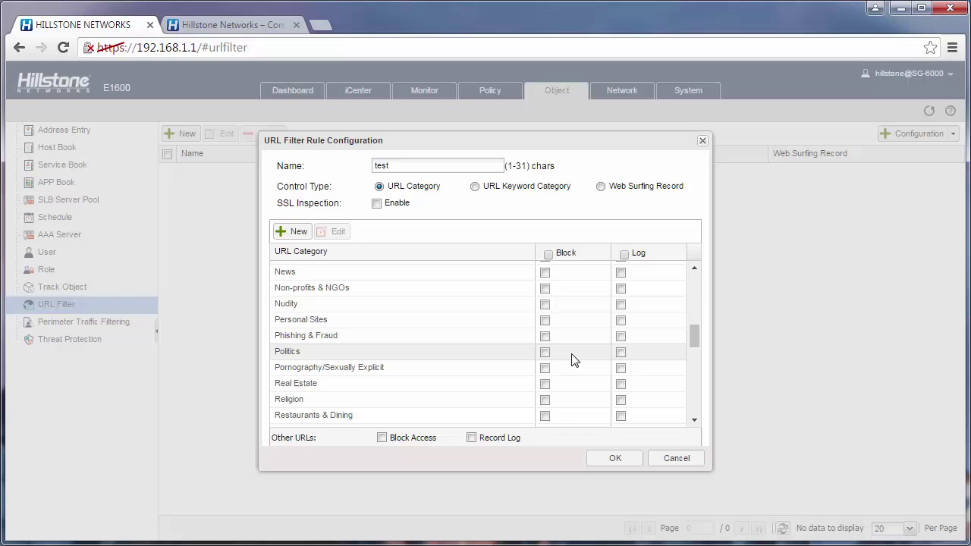
pyautogui.scroll(-2, 574, 360)
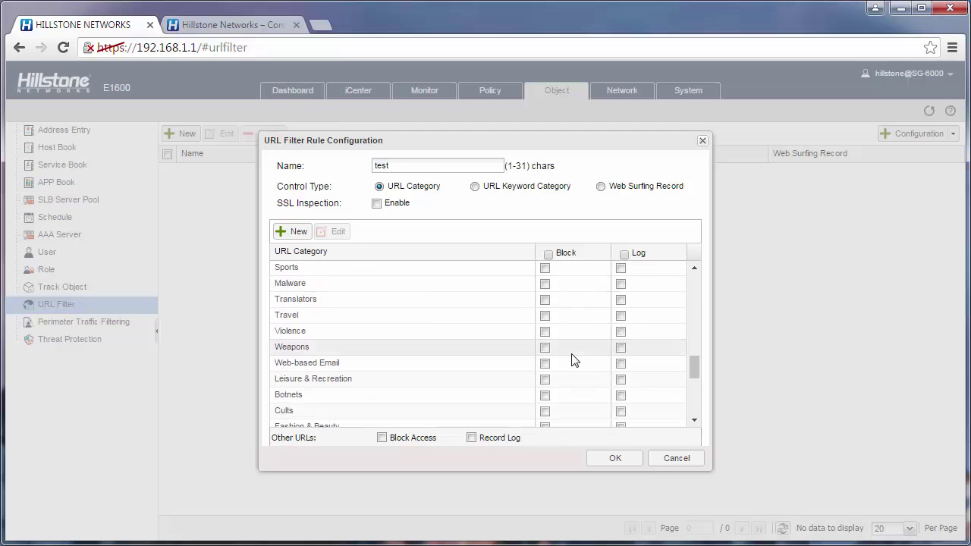
pyautogui.scroll(-5, 574, 360)
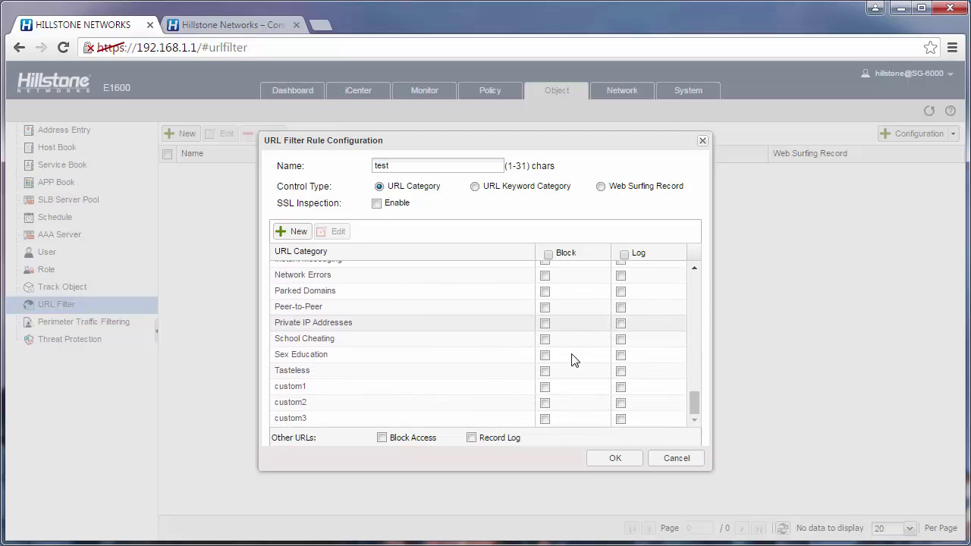
pyautogui.scroll(10, 528, 343)
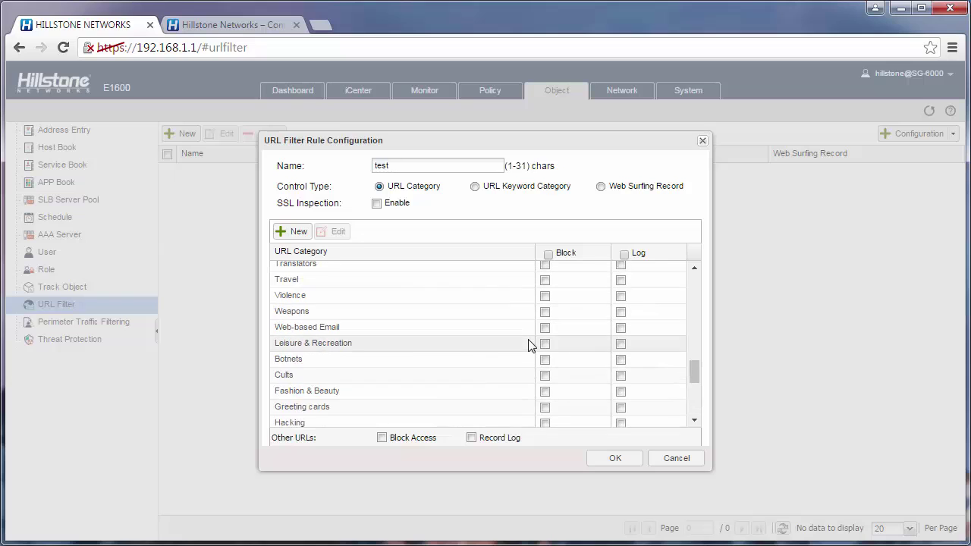
pyautogui.click(544, 321)
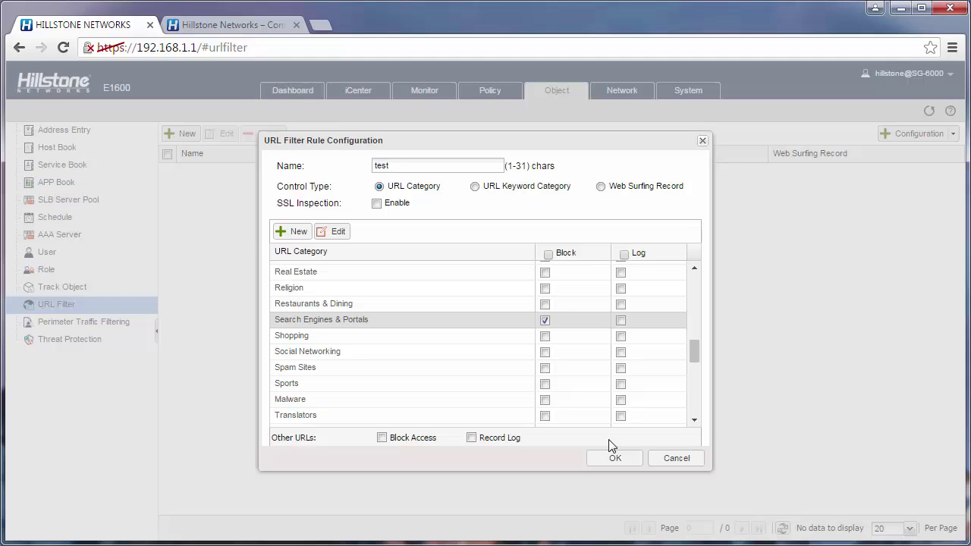
pyautogui.click(222, 28)
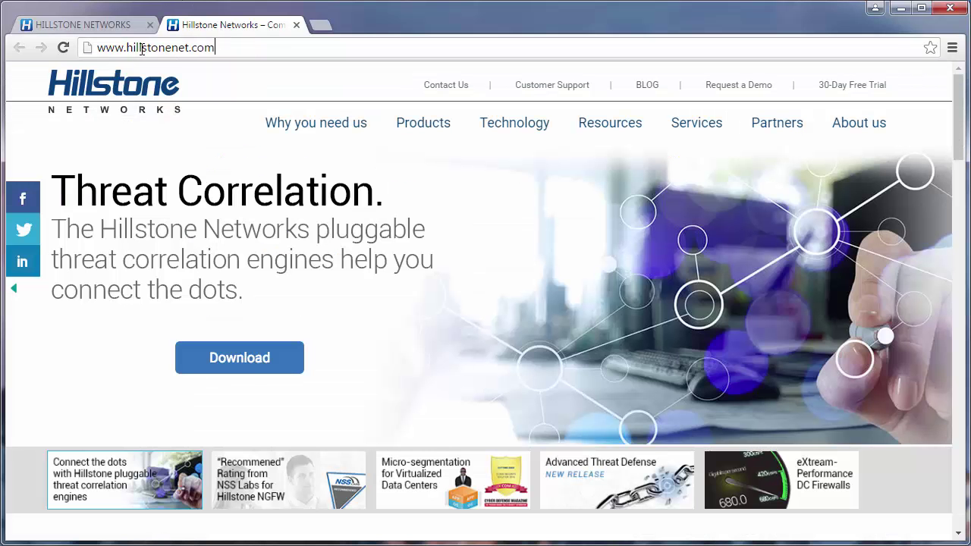
pyautogui.click(114, 29)
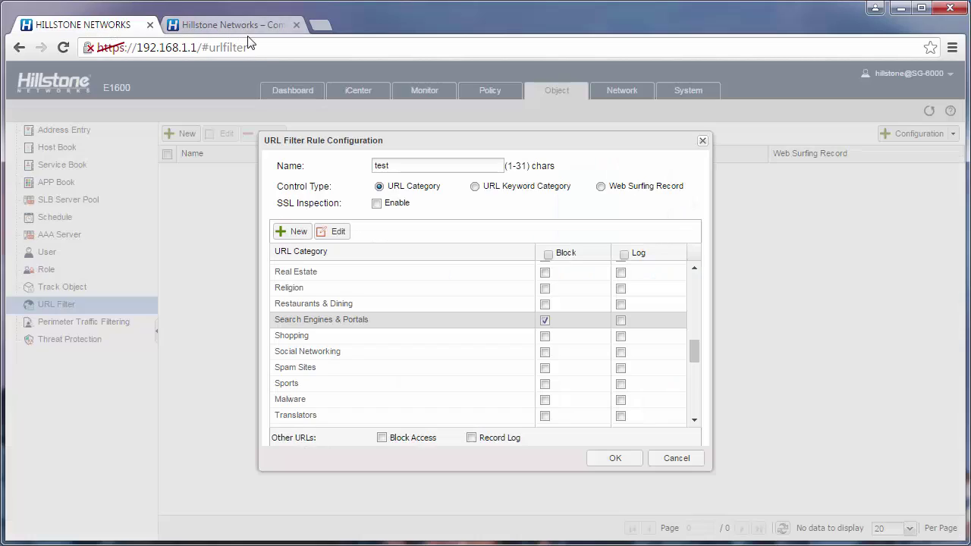
pyautogui.click(298, 232)
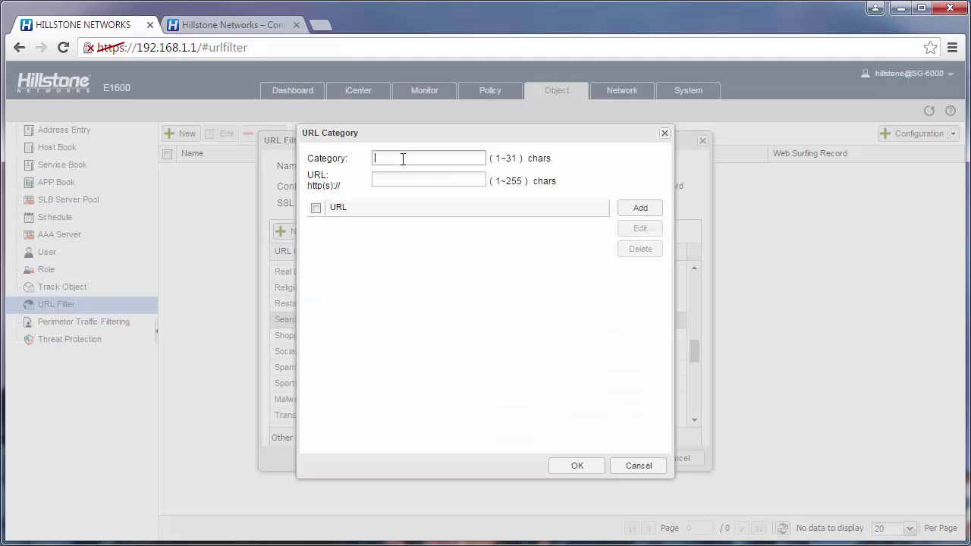
pyautogui.write('hillstone')
pyautogui.press('Tab')
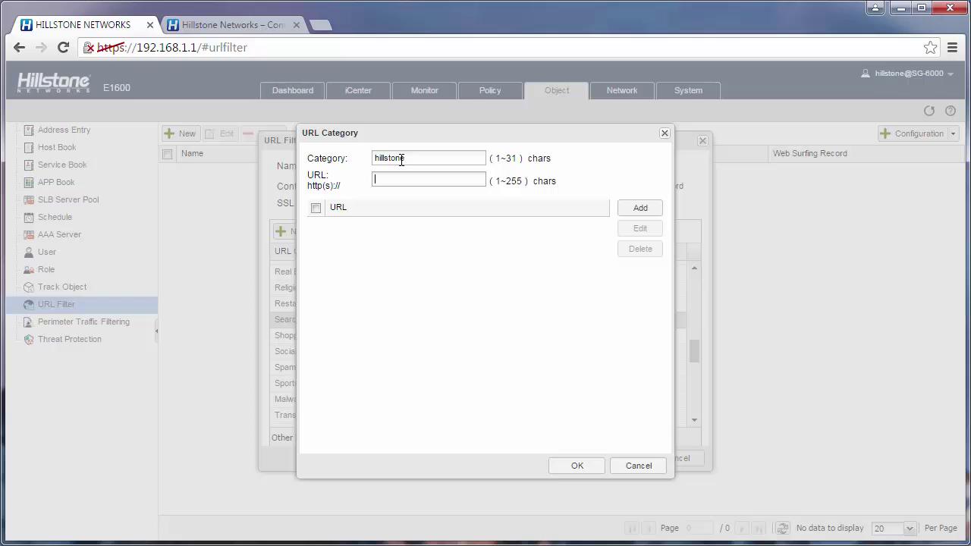
pyautogui.write('www.hillstonenet.com')
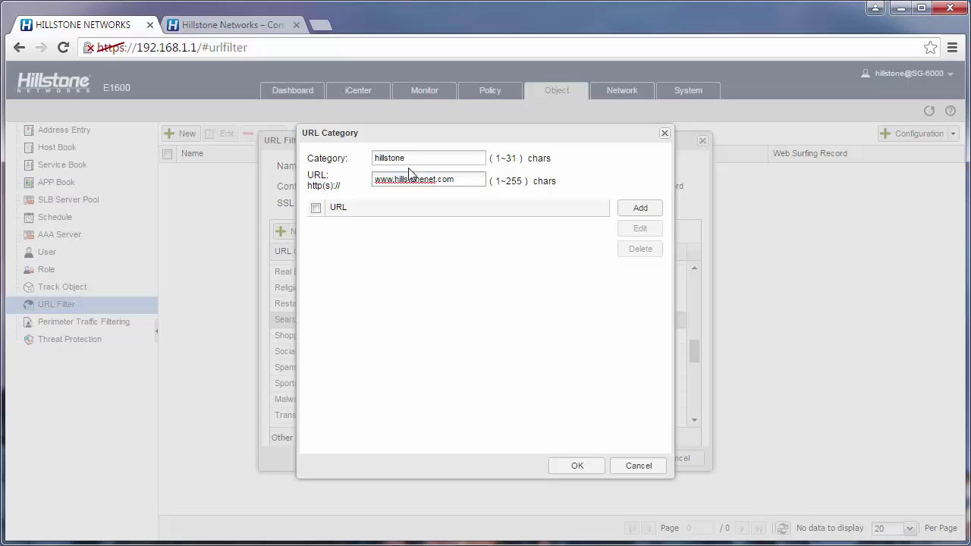
pyautogui.click(650, 216)
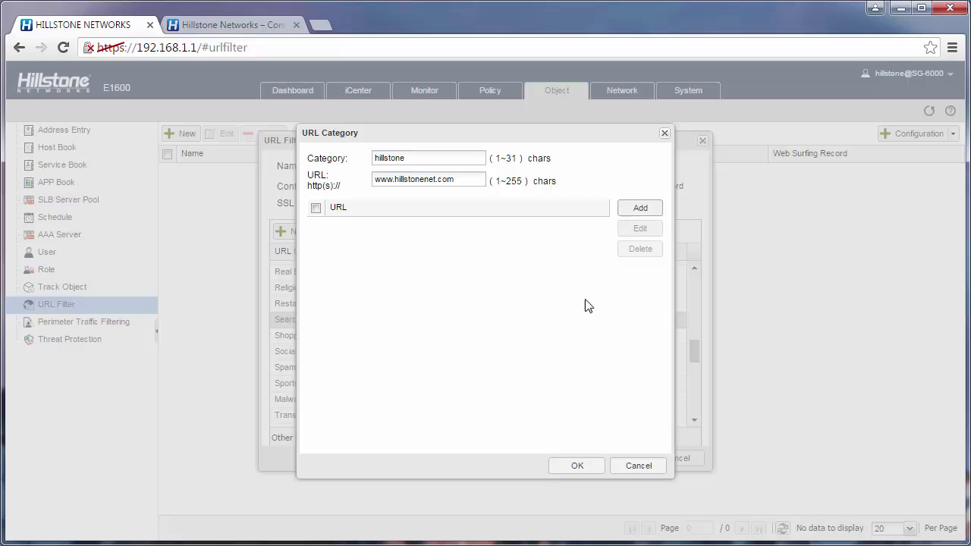
pyautogui.click(577, 467)
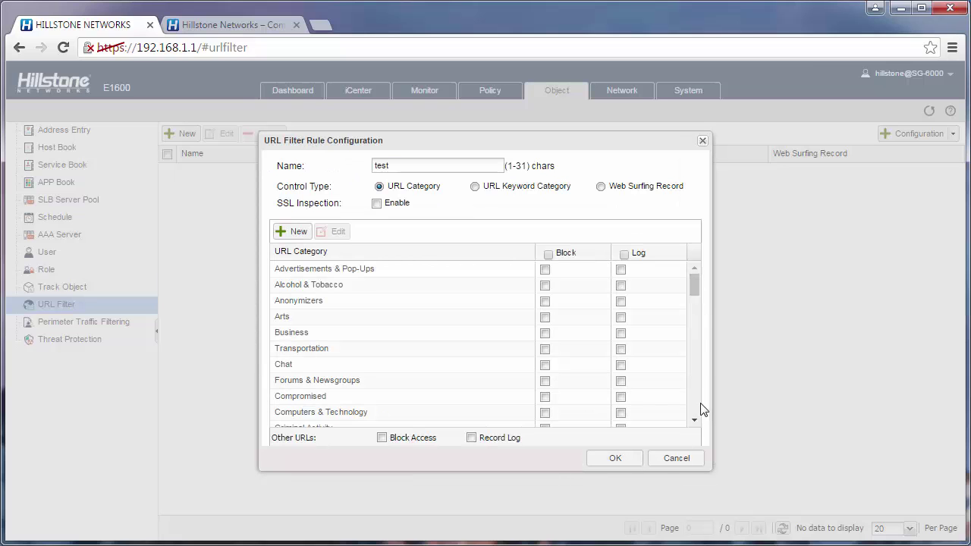
# Mark the hillstone category to block, save the 'test' rule, and select it in the list
pyautogui.scroll(-10, 690, 394)
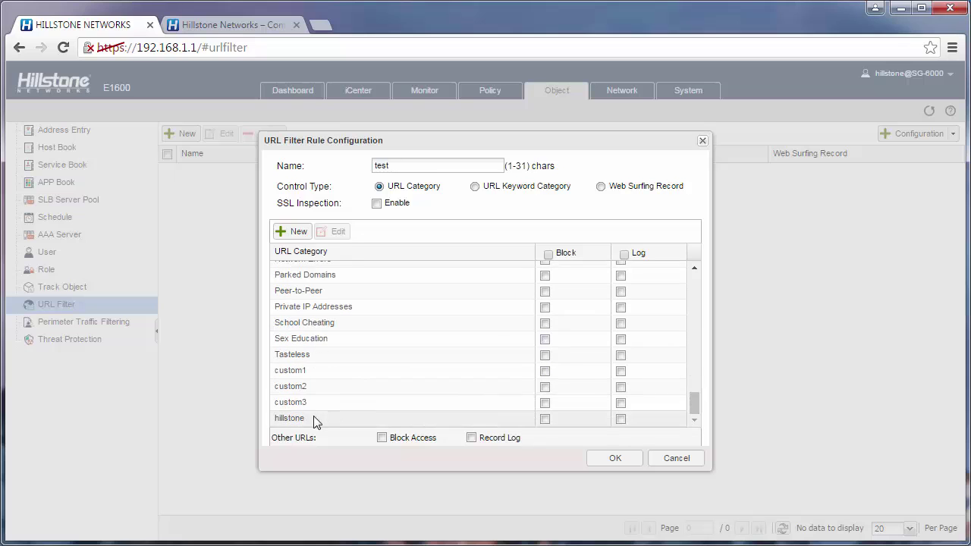
pyautogui.click(480, 419)
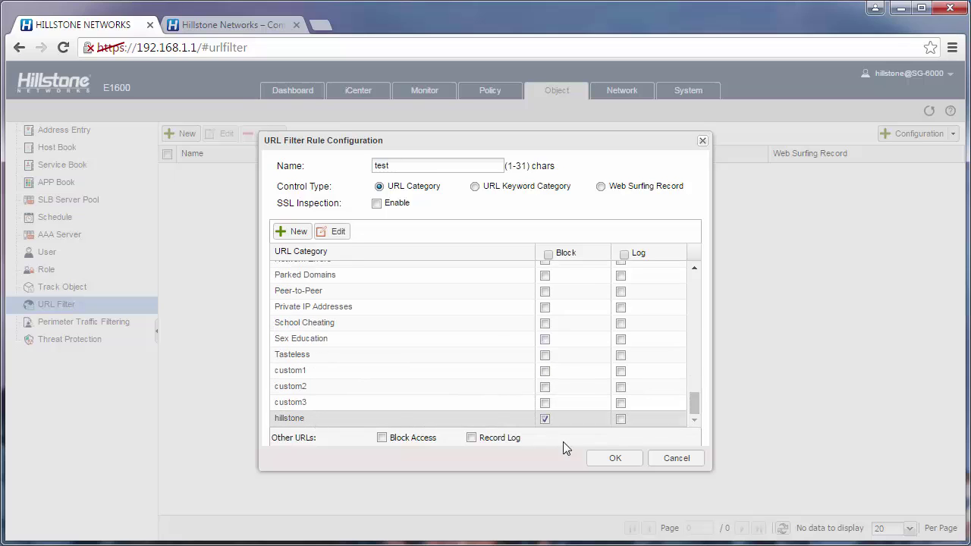
pyautogui.click(612, 459)
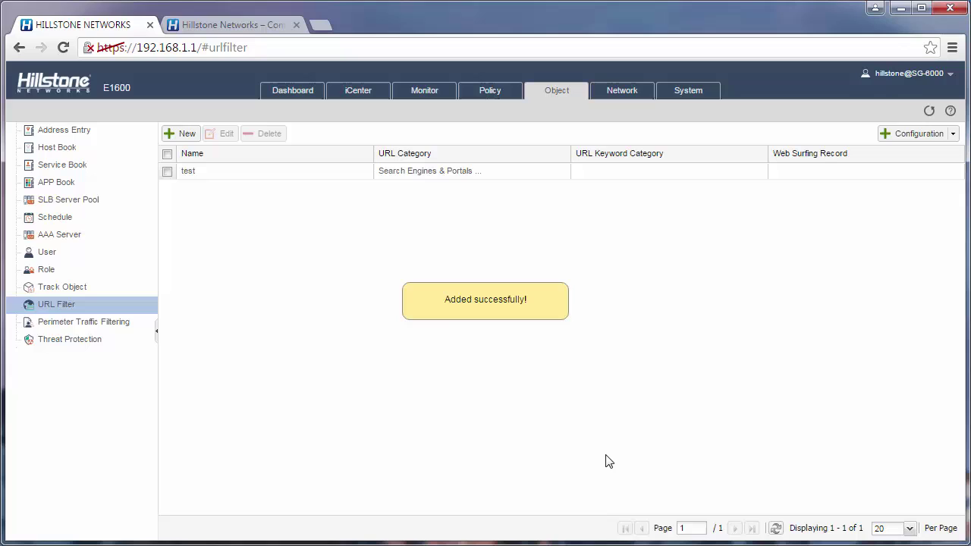
pyautogui.click(230, 177)
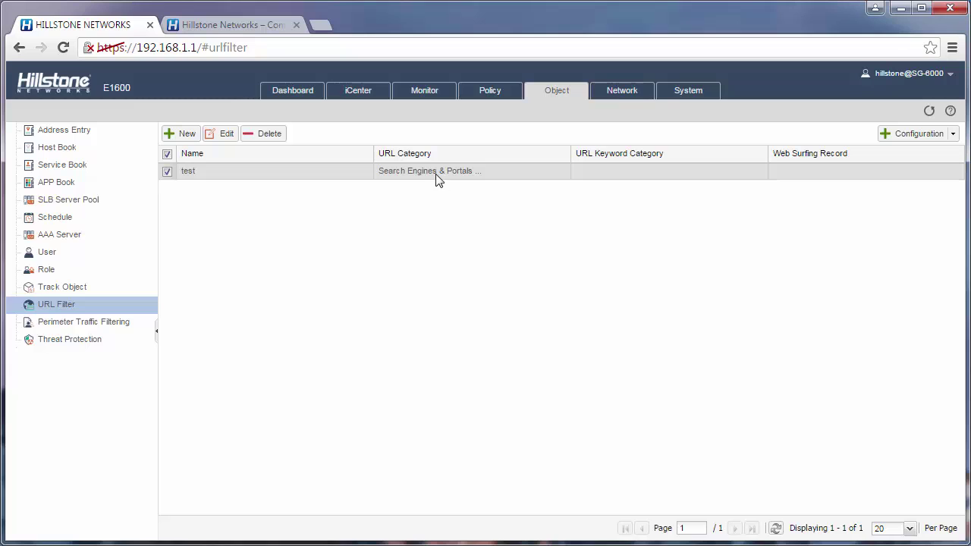
# Enable URL Filter with profile 'test' on security policy 1's Protection settings and save
pyautogui.click(490, 91)
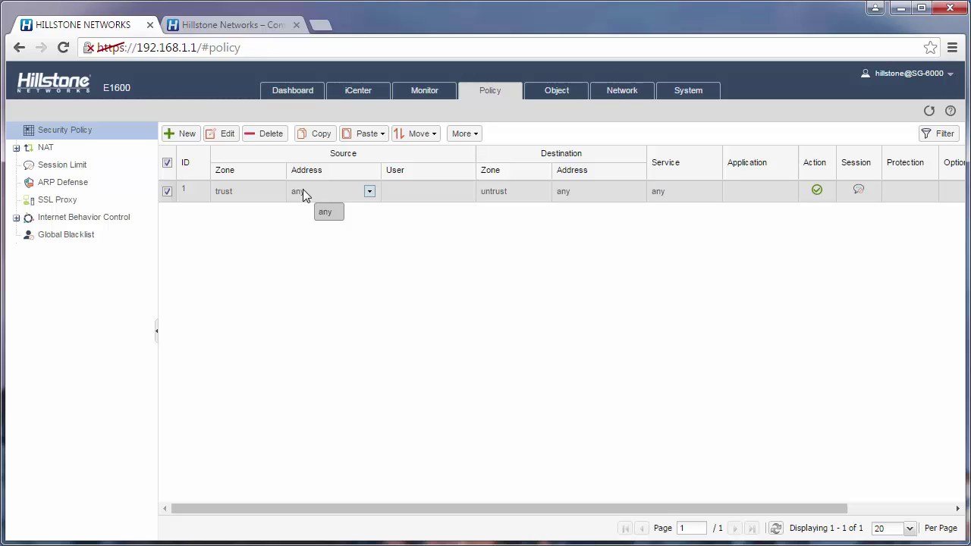
pyautogui.click(226, 137)
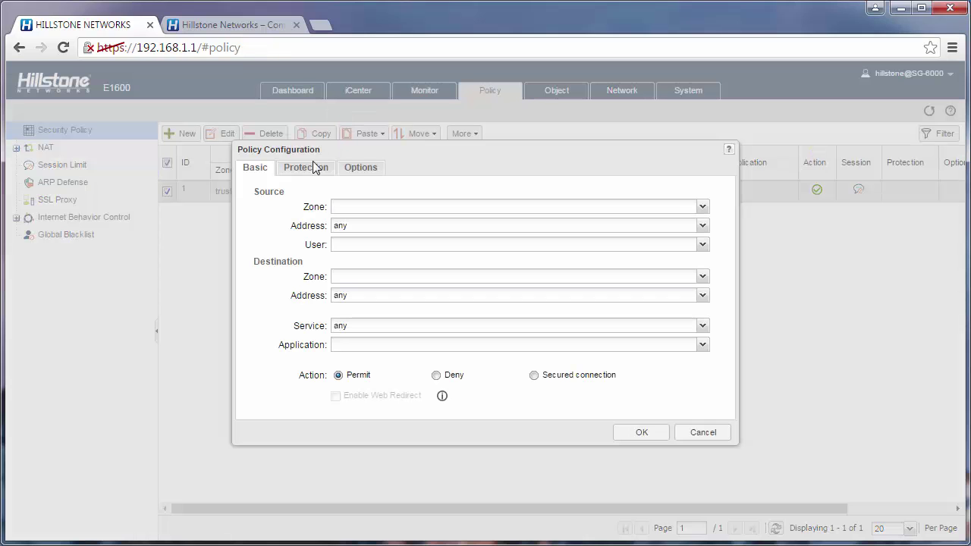
pyautogui.click(306, 167)
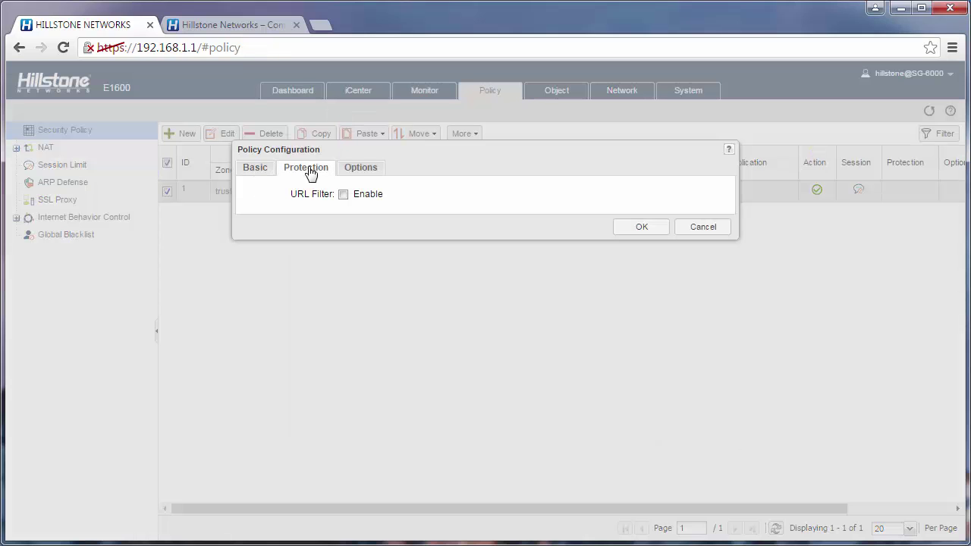
pyautogui.click(342, 195)
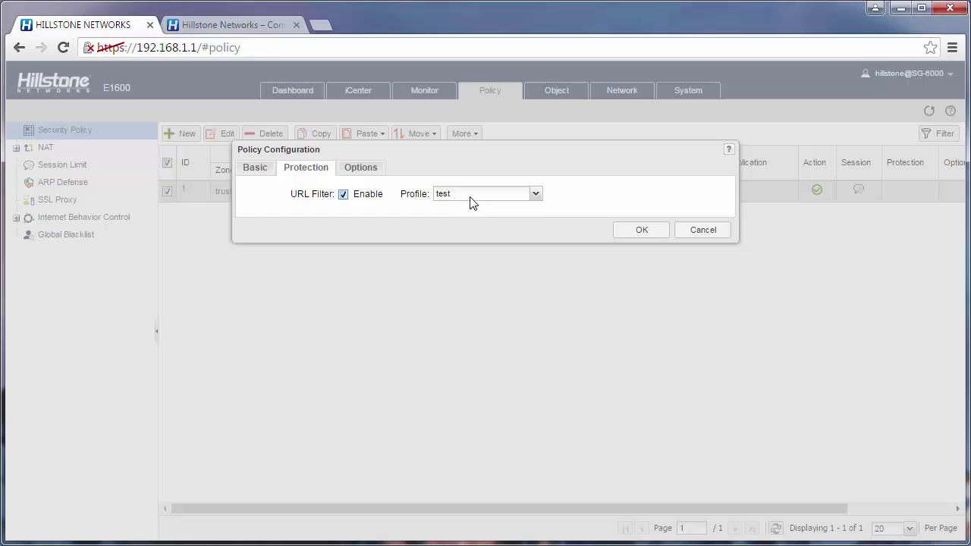
pyautogui.click(470, 195)
pyautogui.click(467, 209)
pyautogui.click(644, 231)
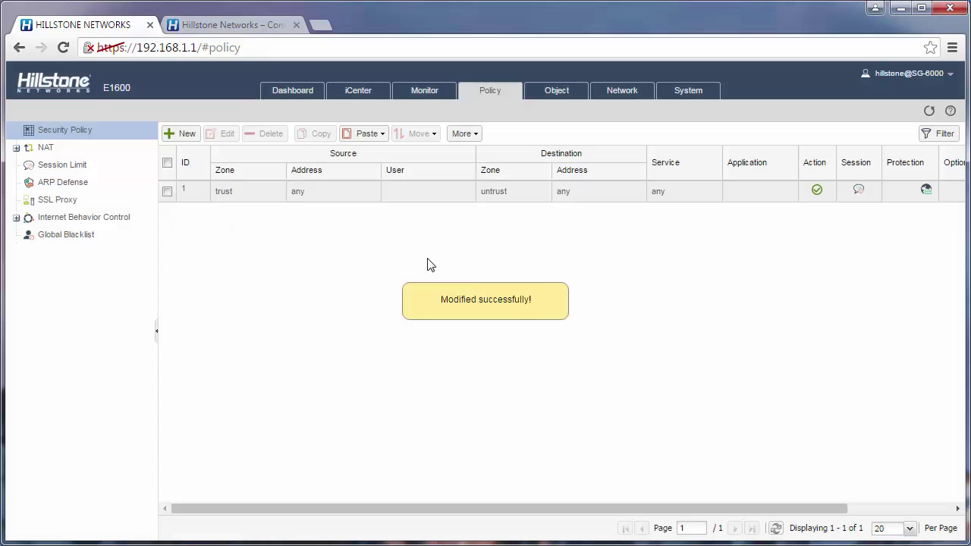
# Reload hillstonenet.com in the second tab to confirm it shows Access Denied
pyautogui.click(226, 27)
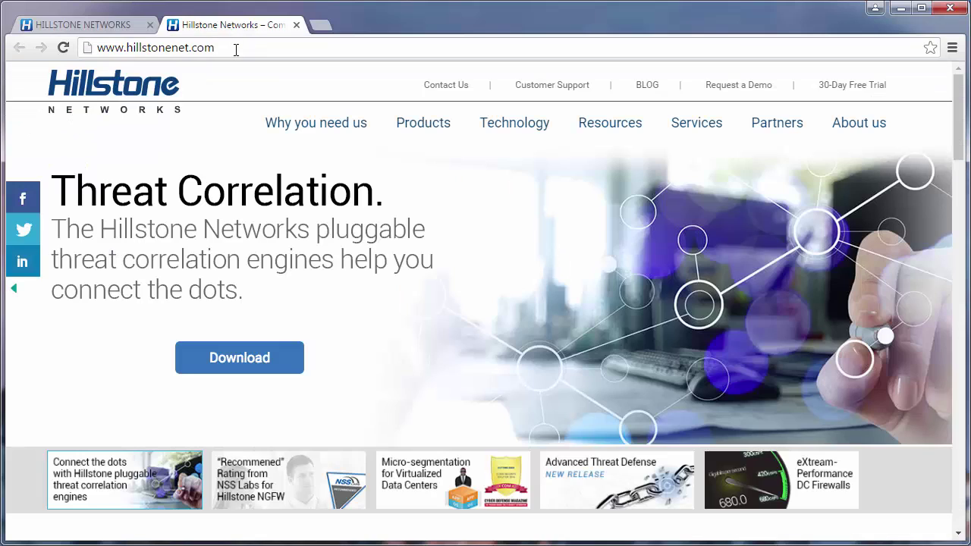
pyautogui.press('Return')
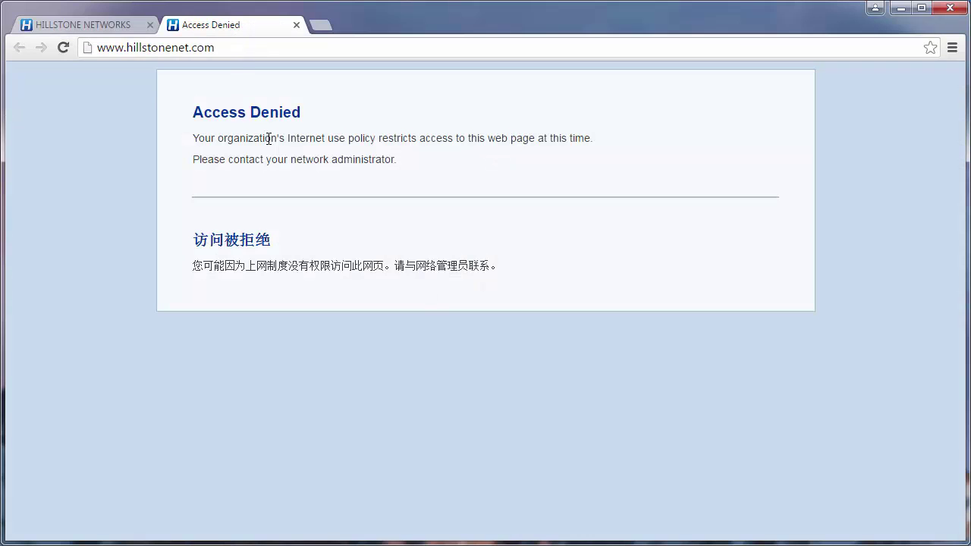
pyautogui.click(119, 29)
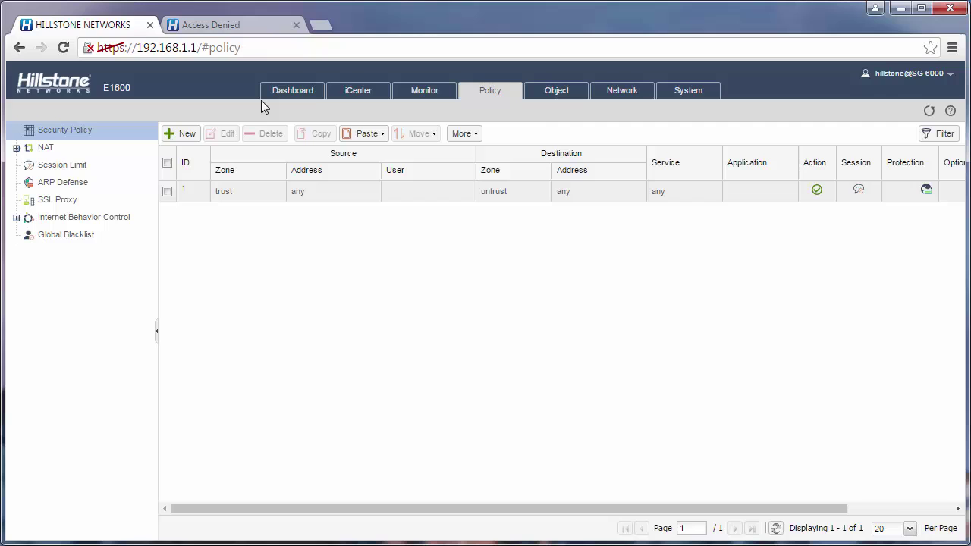
# Switch the 'test' rule to URL Keyword Category and start a keyword category named 'hillstone'
pyautogui.click(553, 97)
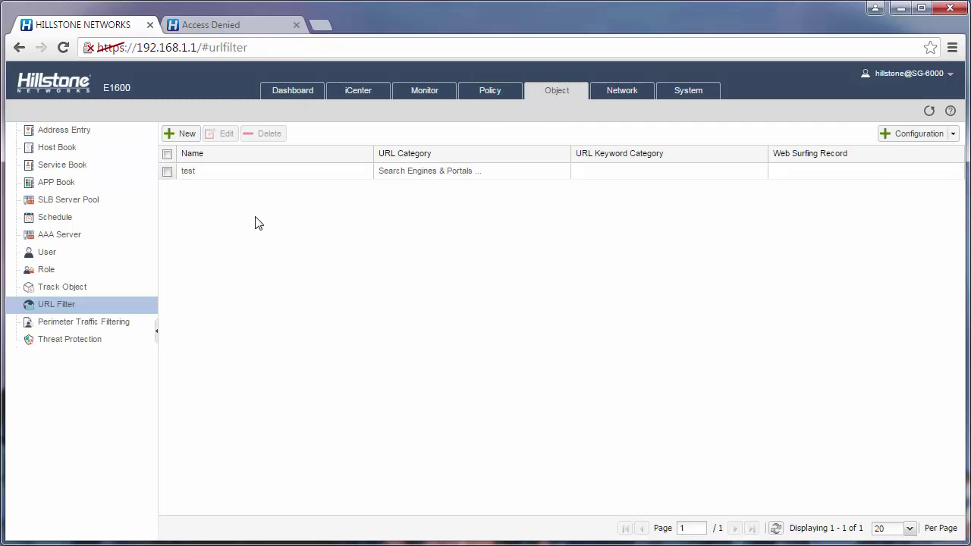
pyautogui.click(231, 173)
pyautogui.click(225, 134)
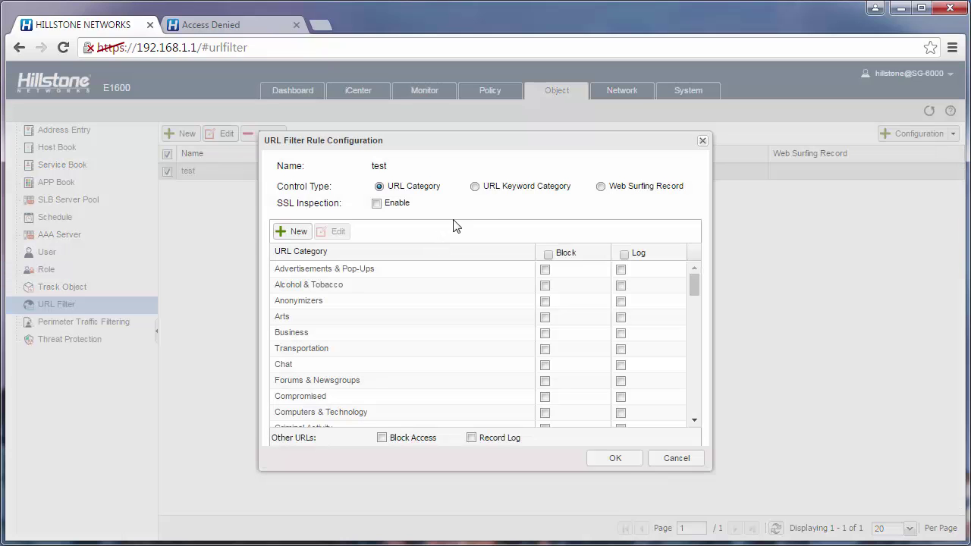
pyautogui.click(476, 187)
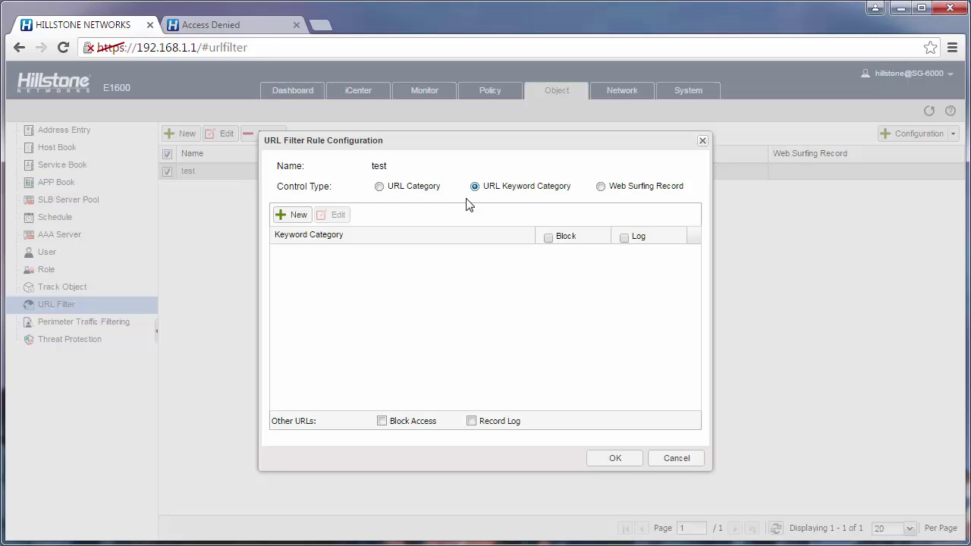
pyautogui.click(297, 214)
pyautogui.click(372, 147)
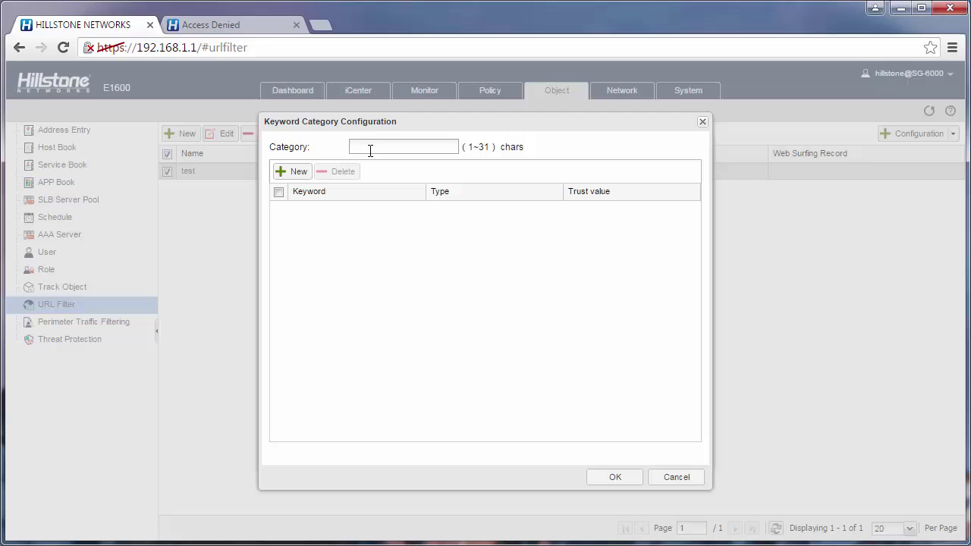
pyautogui.click(370, 147)
pyautogui.write('hillstone')
# Add regular-expression keyword 'hillstone*' with trust value 100 and save the hillstone category
pyautogui.click(299, 173)
pyautogui.click(386, 173)
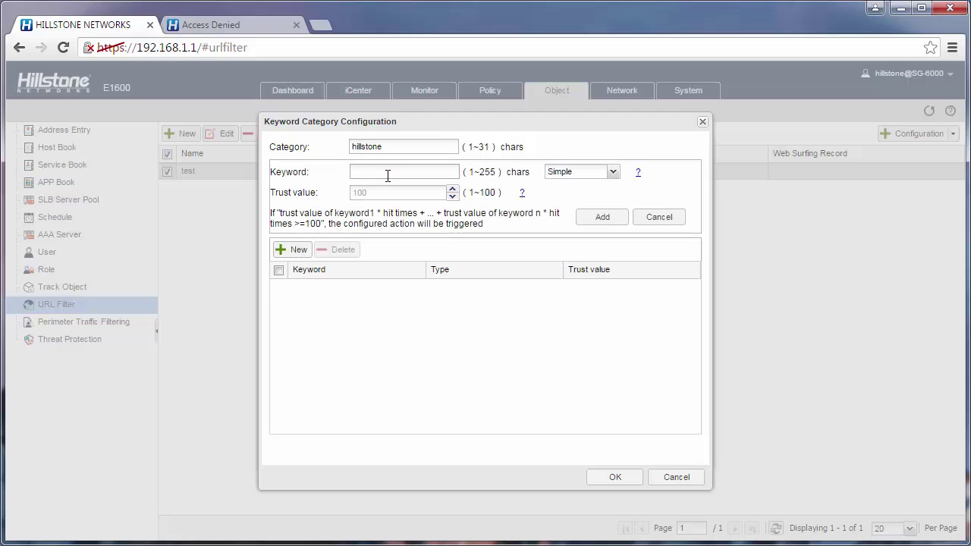
pyautogui.write('hillstone')
pyautogui.click(612, 173)
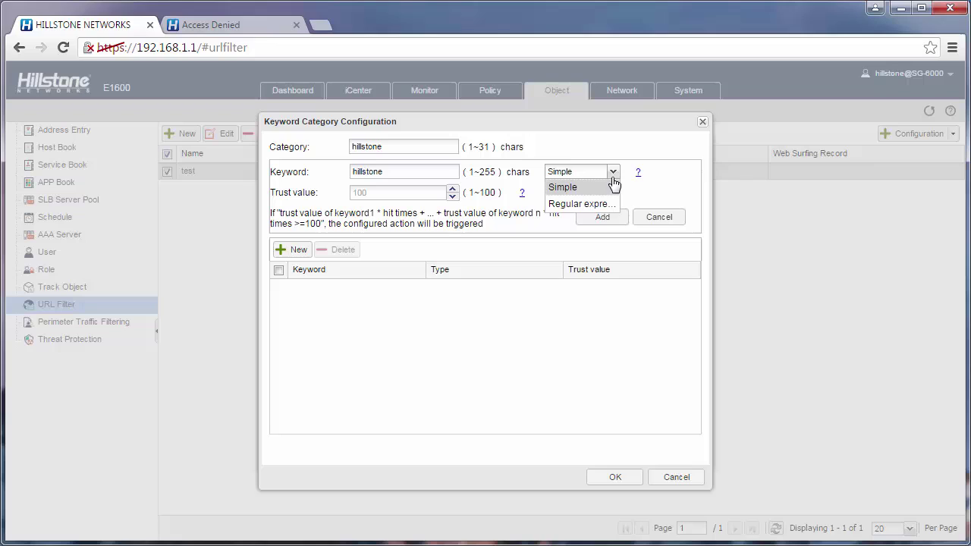
pyautogui.click(584, 204)
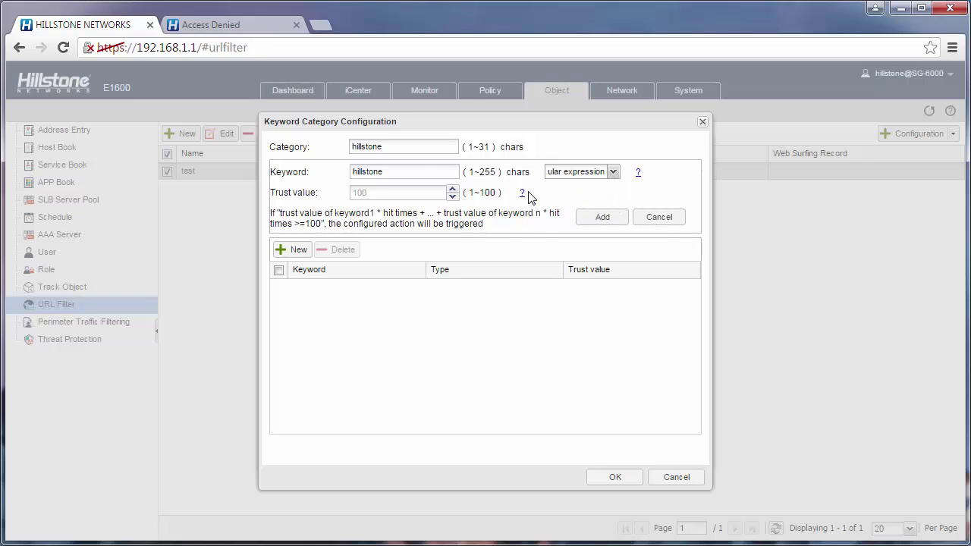
pyautogui.click(413, 172)
pyautogui.write('*')
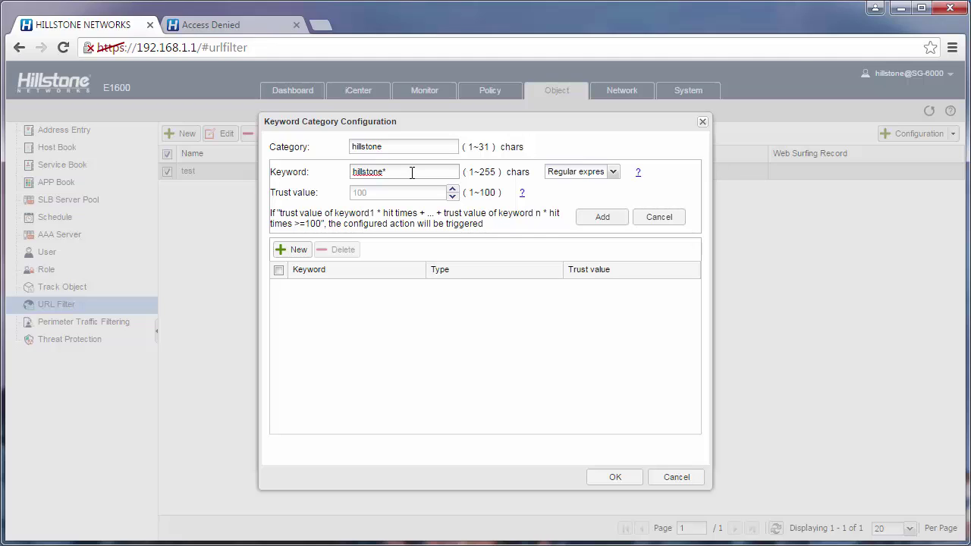
pyautogui.click(611, 224)
pyautogui.click(321, 211)
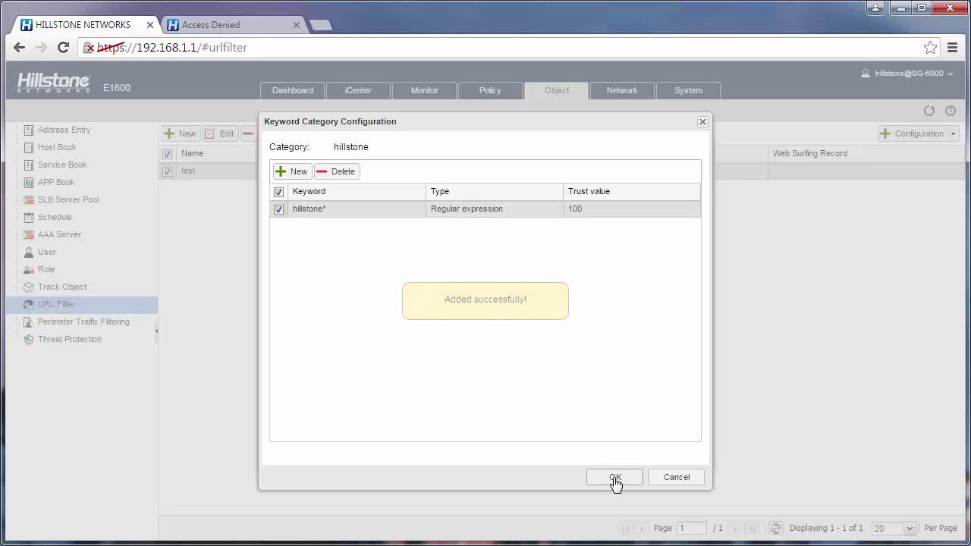
pyautogui.click(615, 477)
pyautogui.click(351, 255)
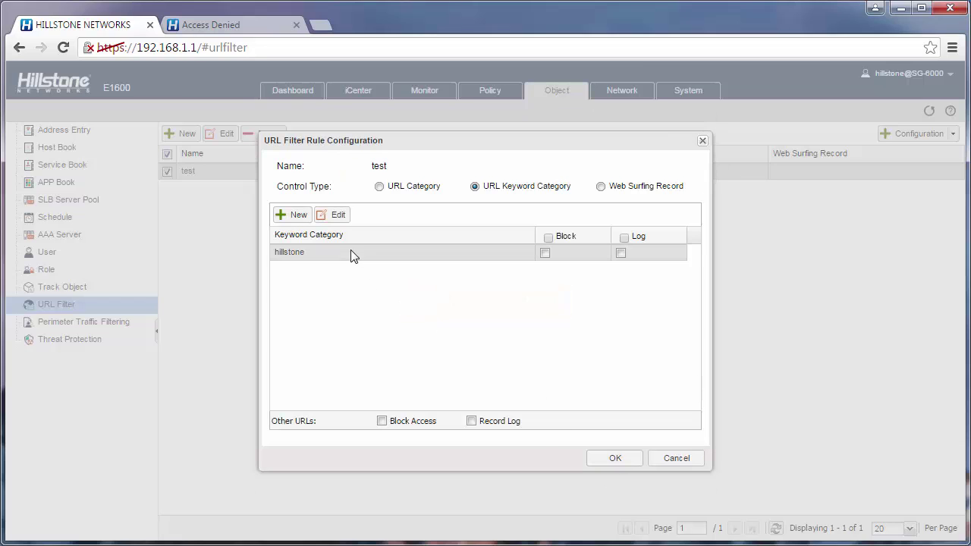
# Block the hillstone keyword category, save 'test', and recheck hillstonenet.com shows Access Denied
pyautogui.click(549, 237)
pyautogui.click(611, 458)
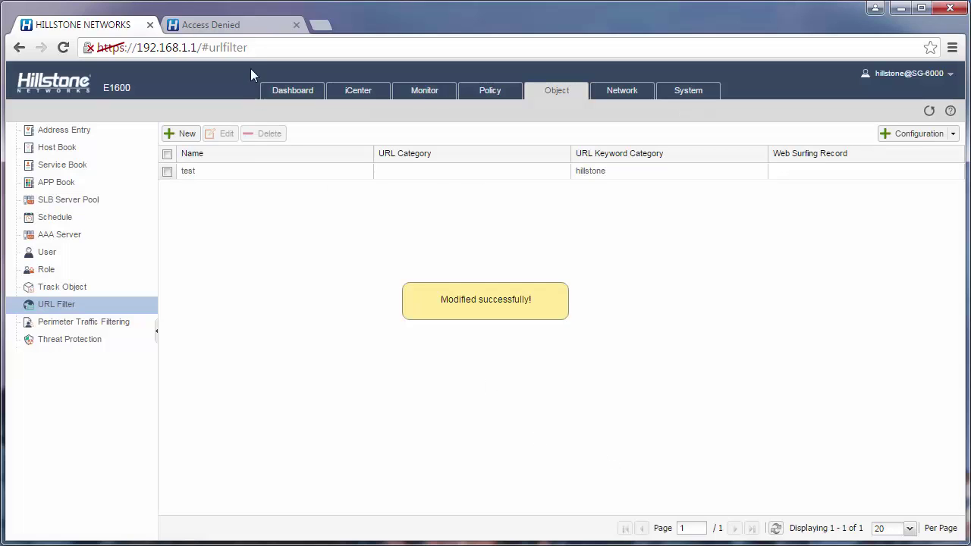
pyautogui.click(238, 25)
pyautogui.click(243, 48)
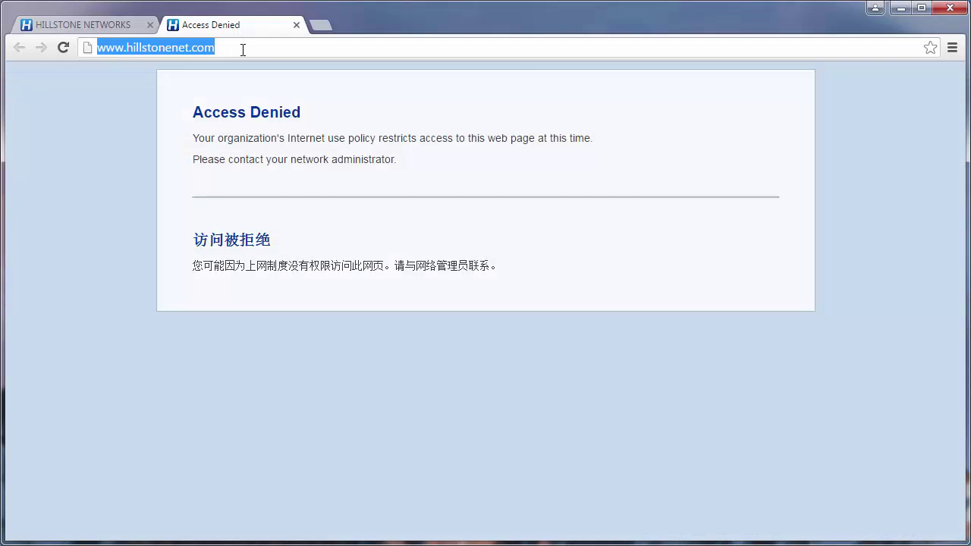
pyautogui.press('Return')
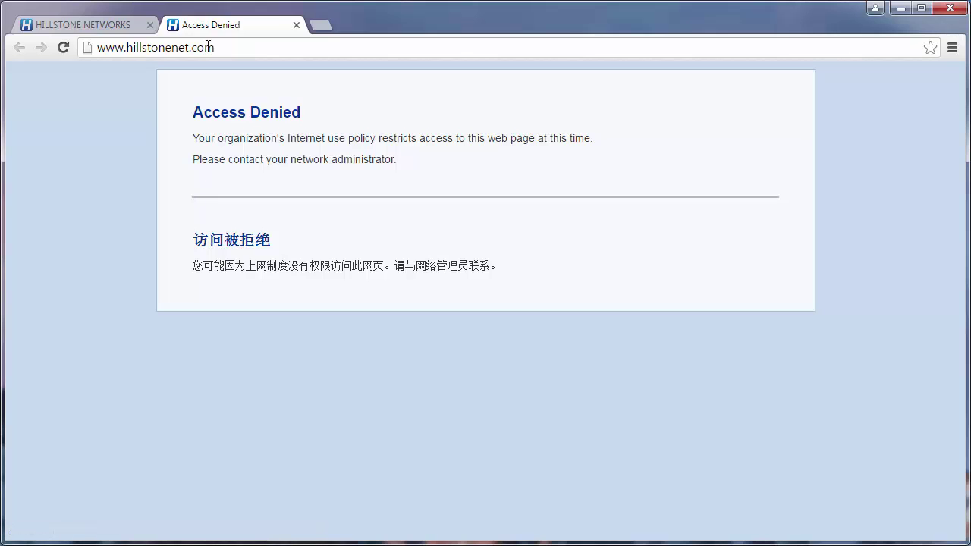
pyautogui.click(112, 28)
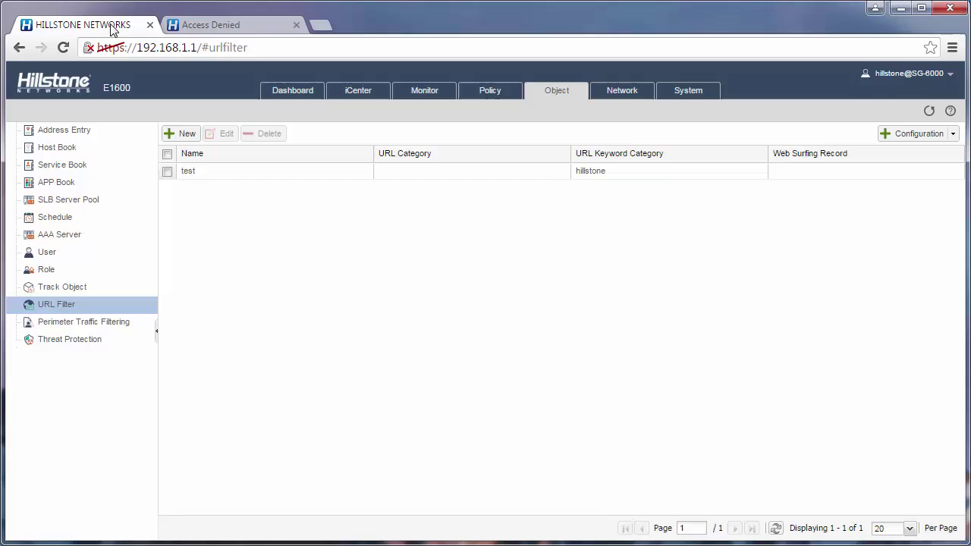